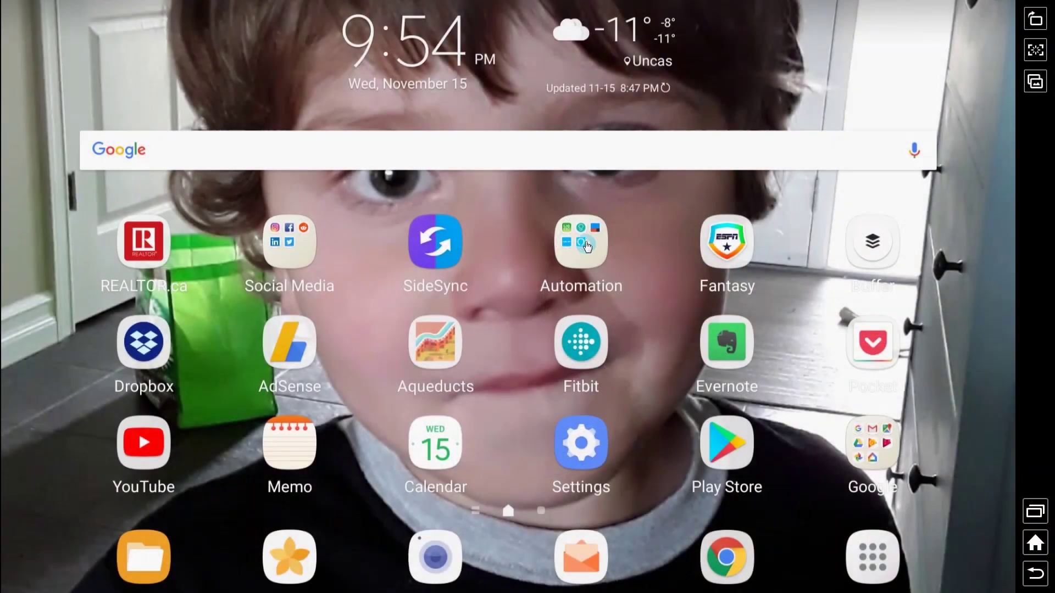
# - Launch Amazon Alexa from the Automation folder, go to Settings and start setting up a new device
pyautogui.click(584, 242)
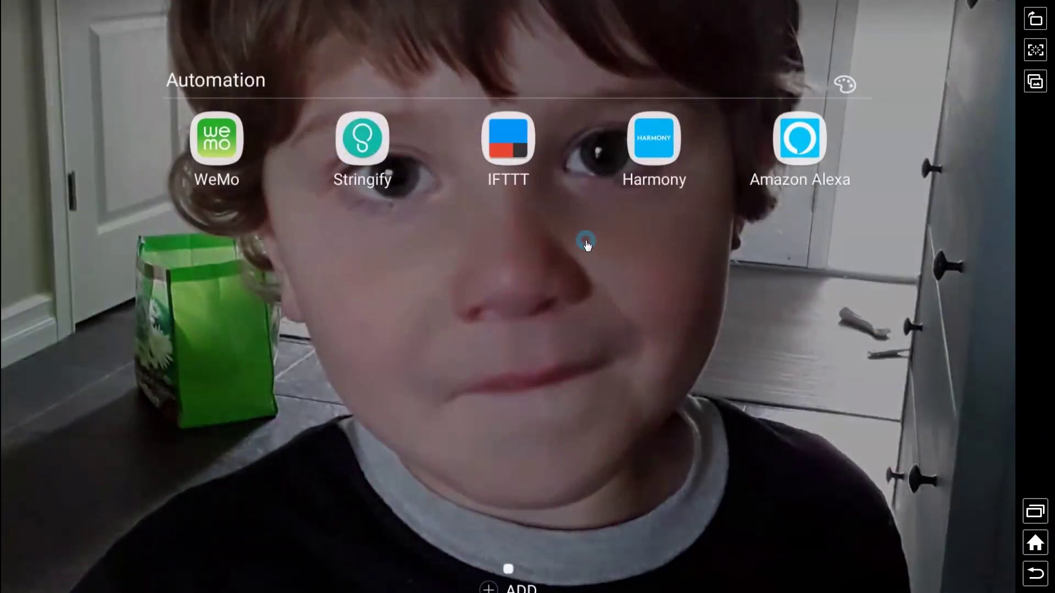
pyautogui.click(804, 147)
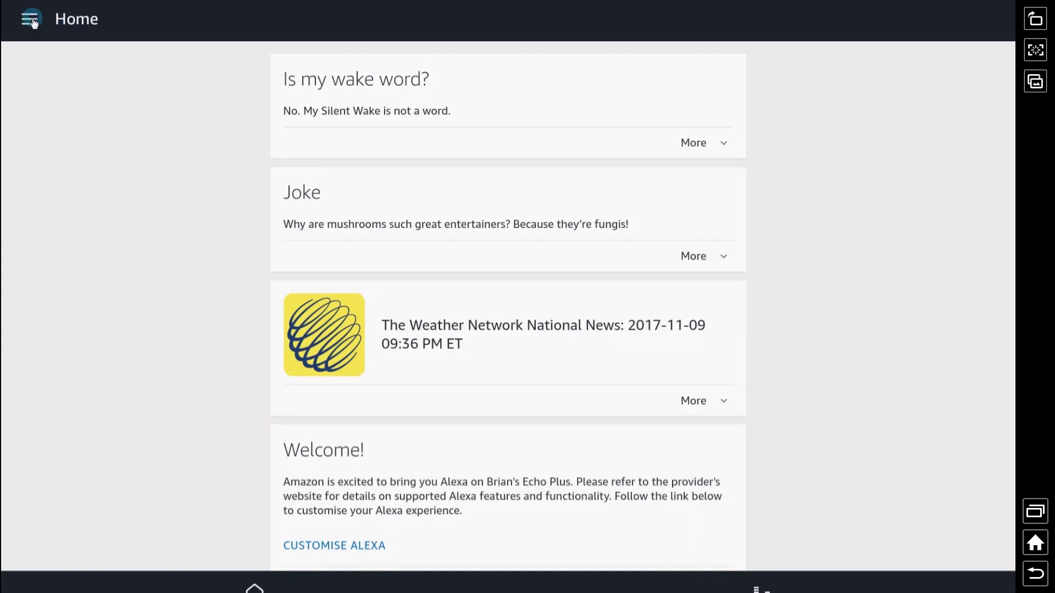
pyautogui.click(30, 19)
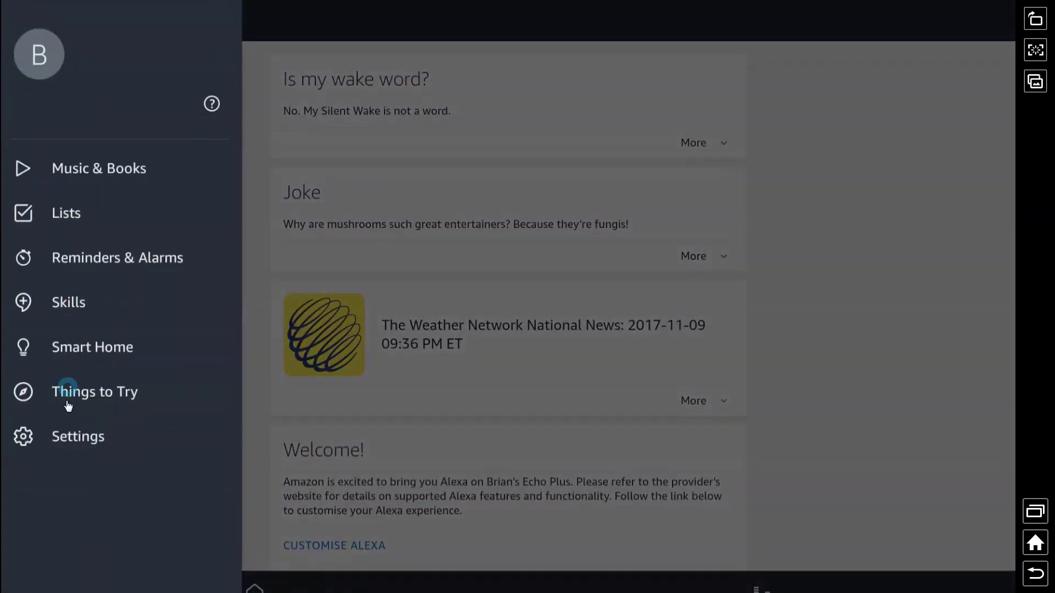
pyautogui.click(65, 434)
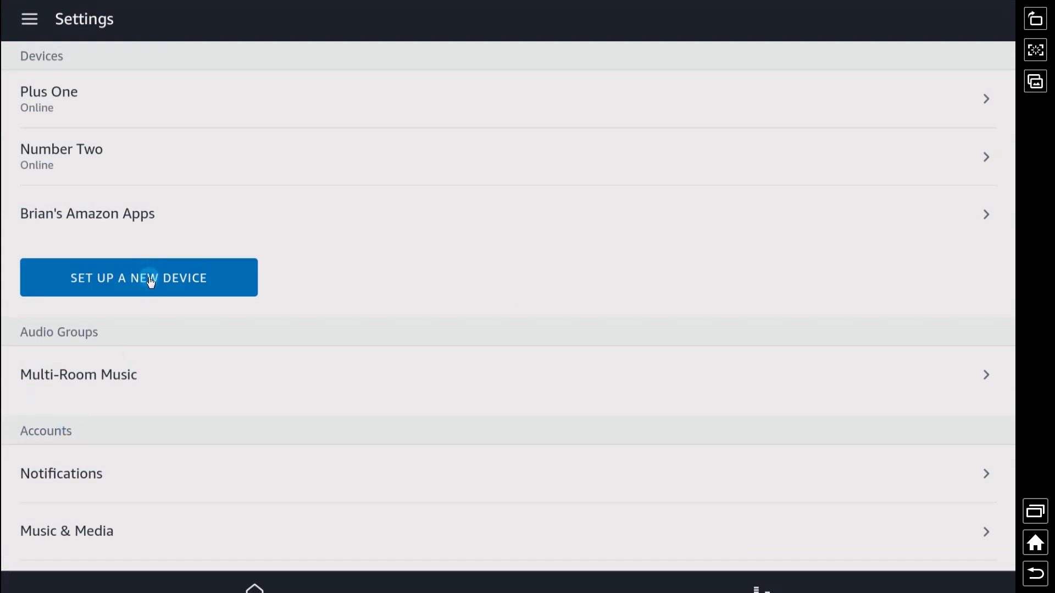
pyautogui.click(149, 279)
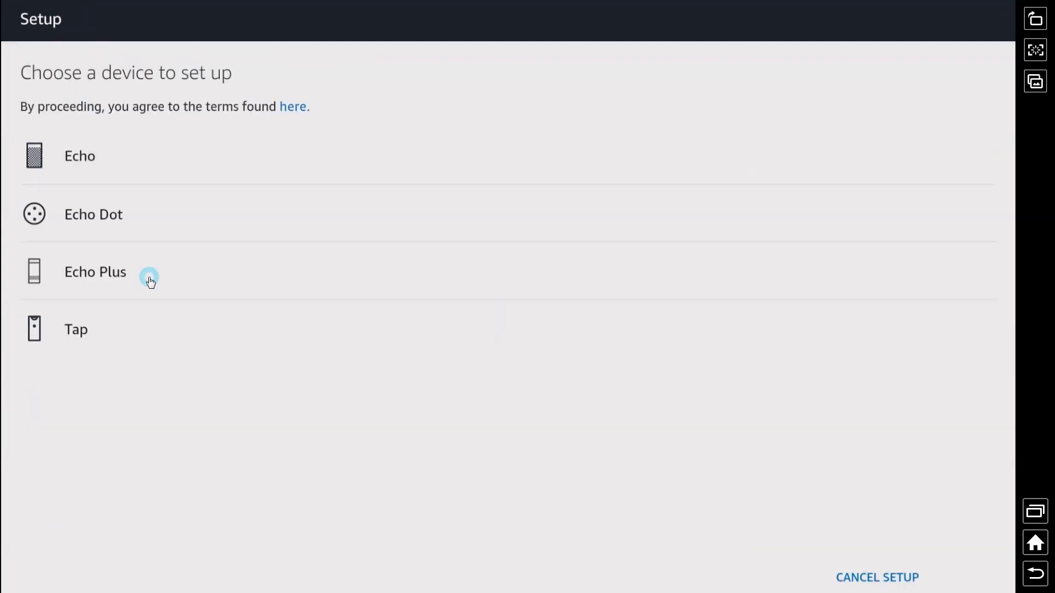
# - Set up an Echo Dot in English (Canada), connect once the orange light ring shows, then proceed with US English
pyautogui.click(106, 217)
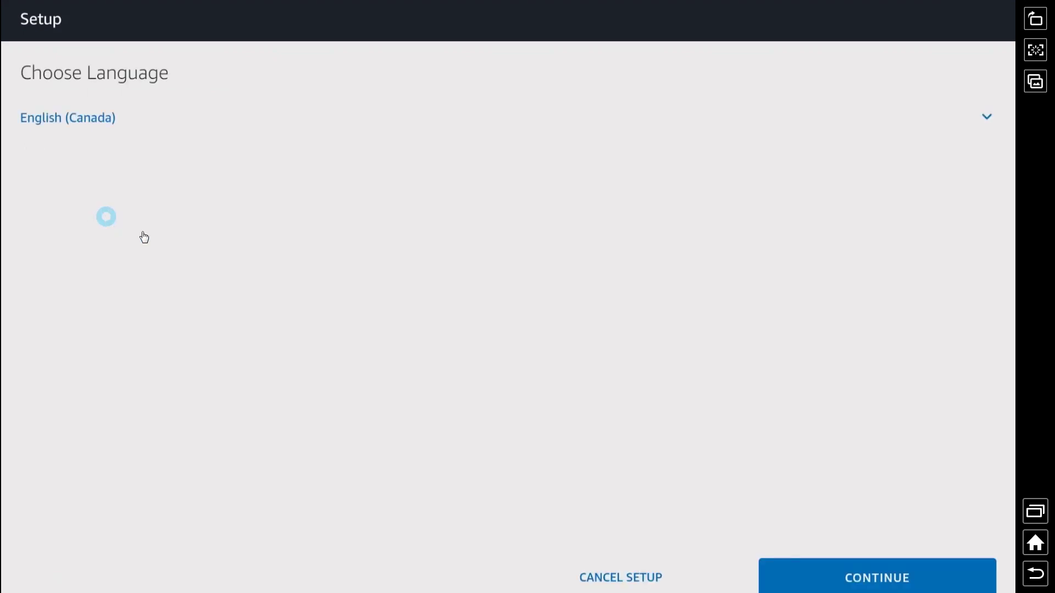
pyautogui.click(848, 582)
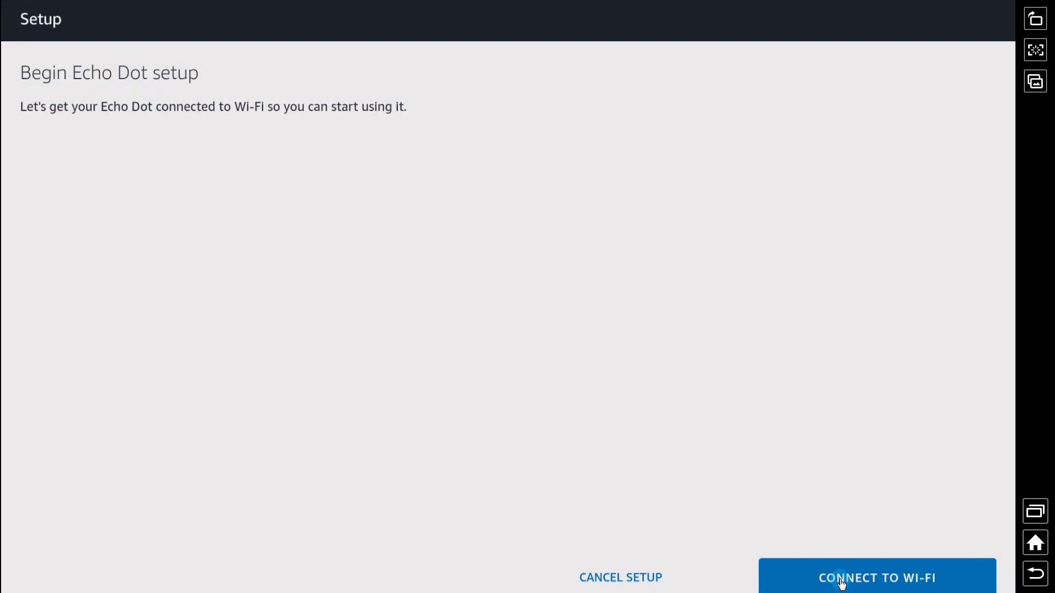
pyautogui.click(842, 584)
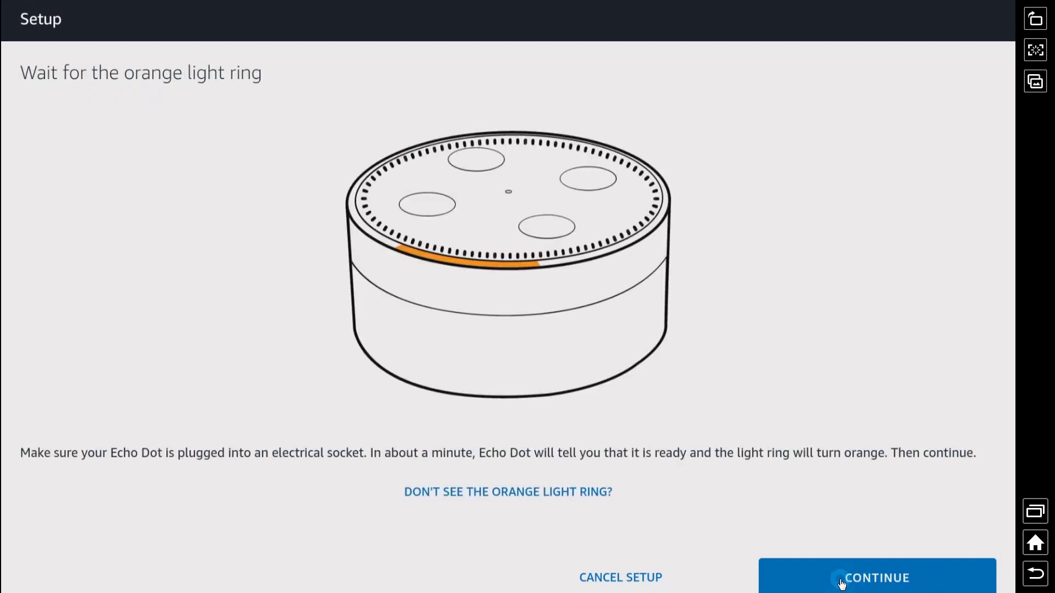
pyautogui.click(841, 584)
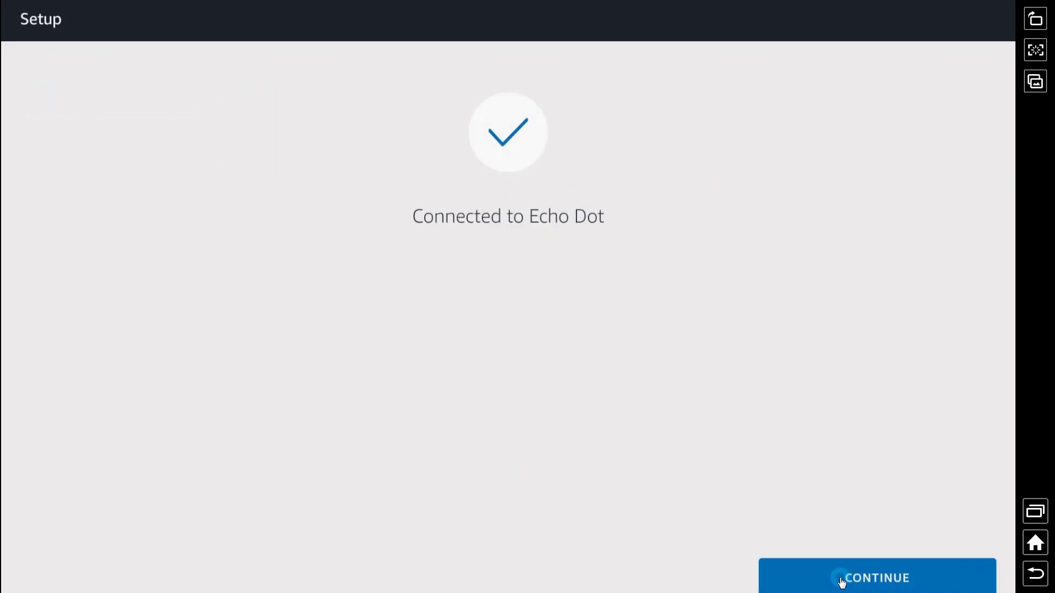
pyautogui.click(842, 581)
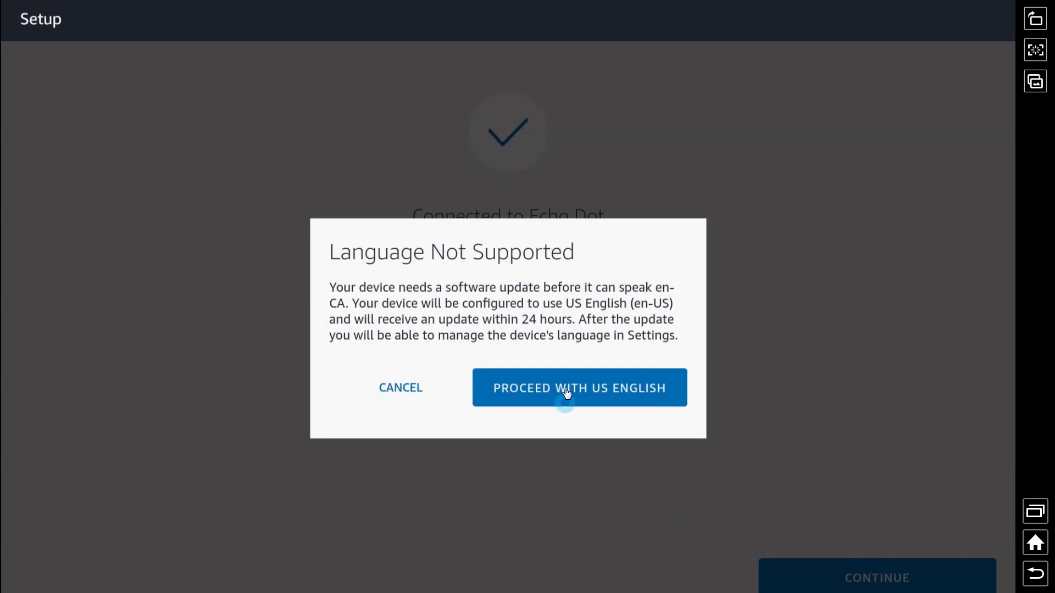
pyautogui.click(566, 393)
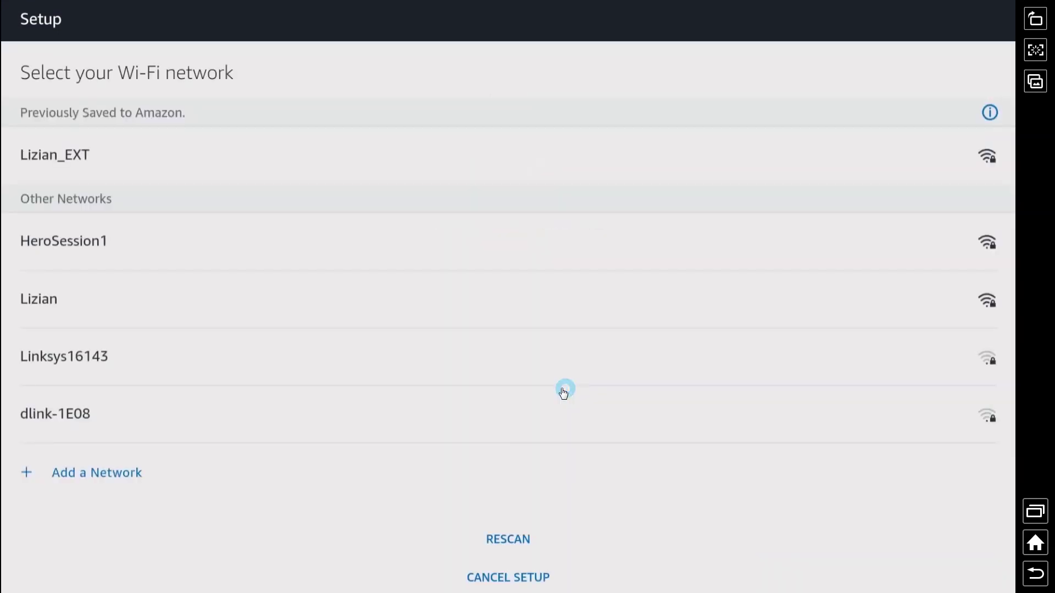
# - Connect the Echo Dot to the saved Wi-Fi network and finish setup
pyautogui.click(640, 166)
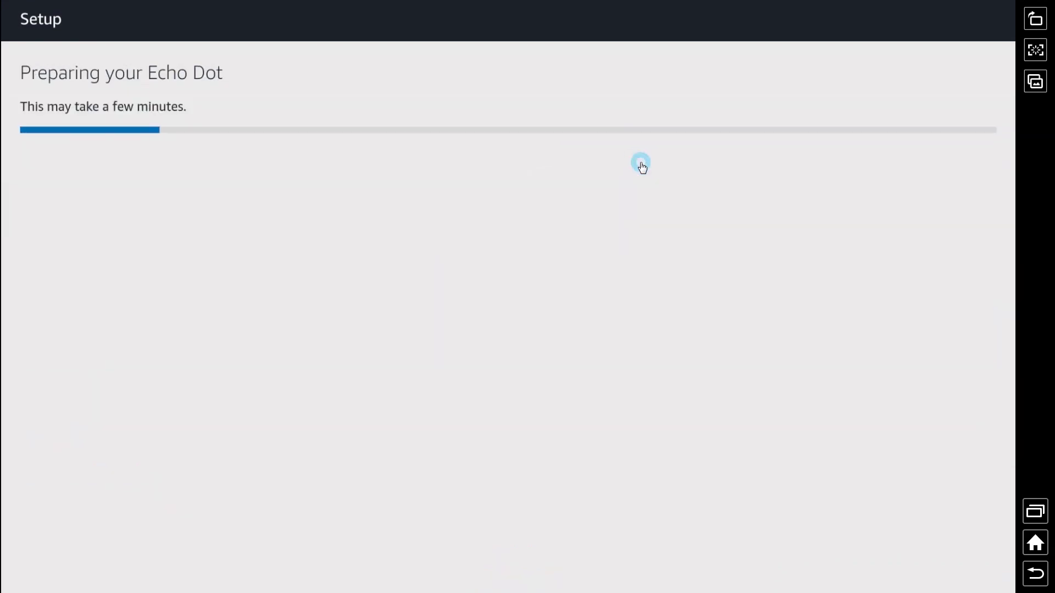
pyautogui.click(725, 103)
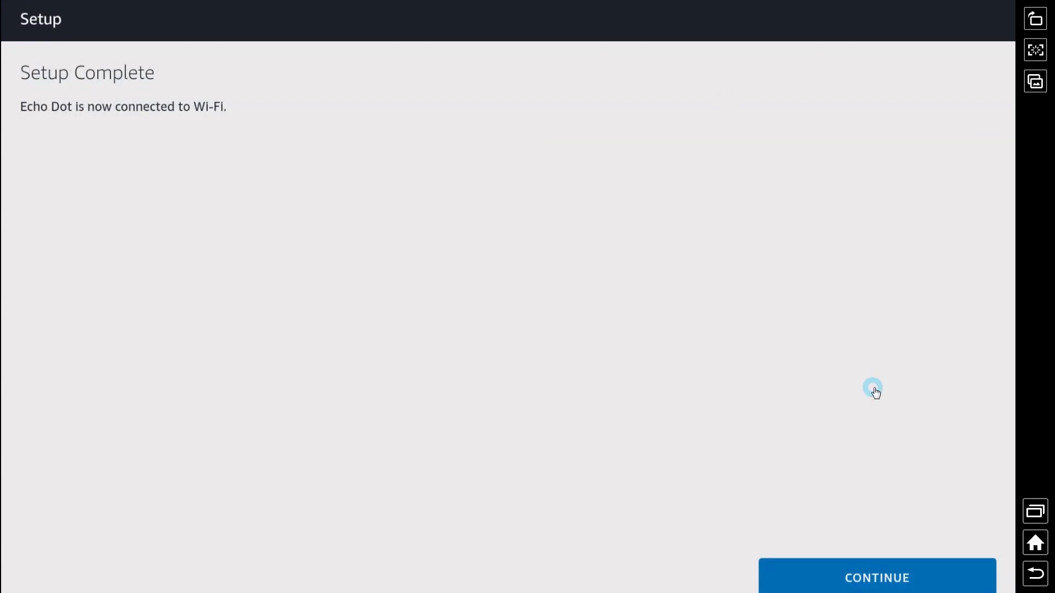
pyautogui.click(879, 577)
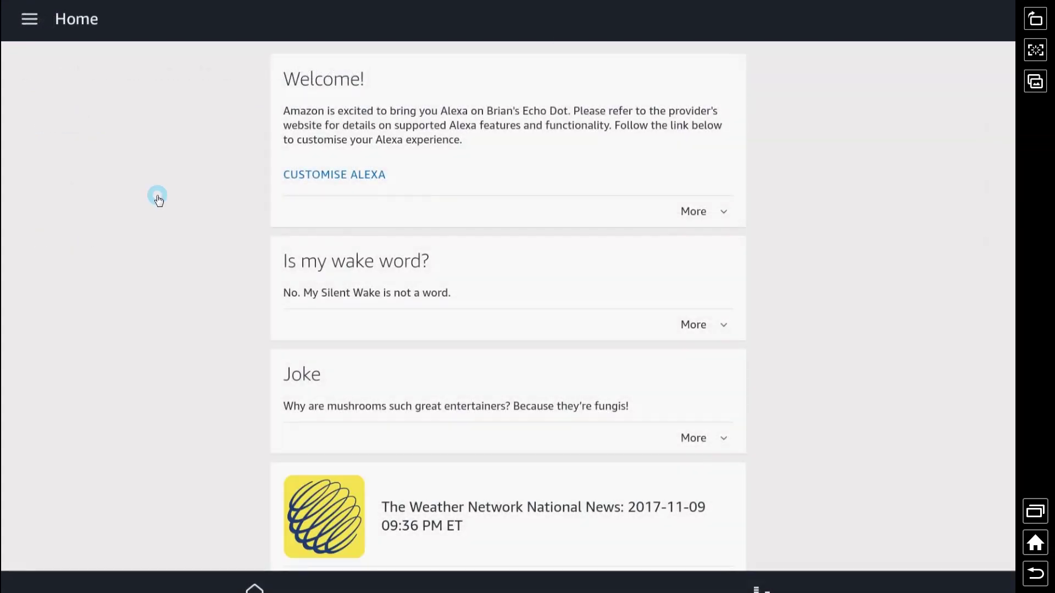
pyautogui.click(329, 176)
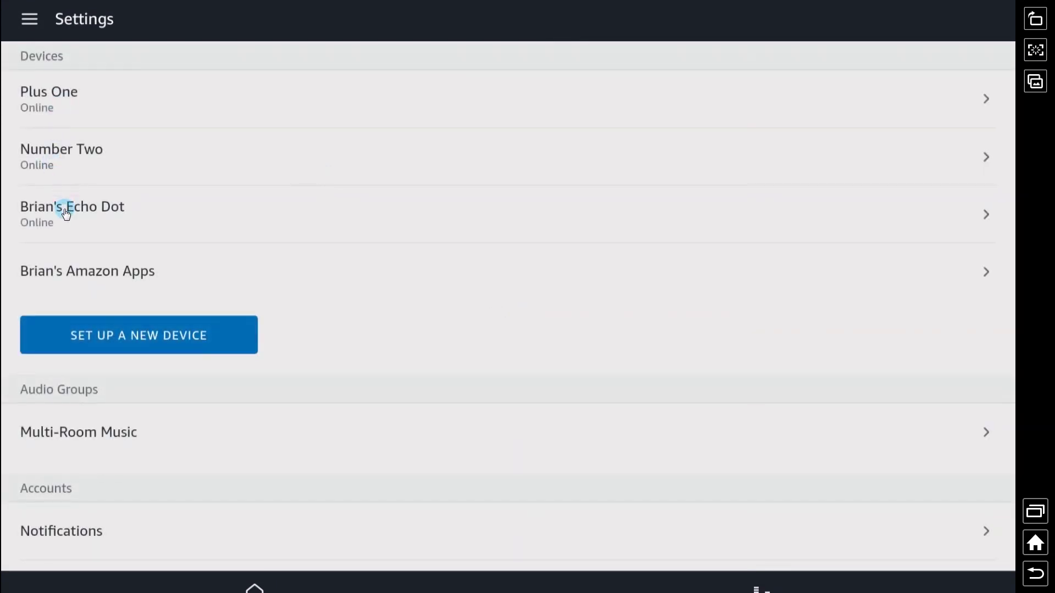
# - Rename the new Echo Dot to 'Tiny'
pyautogui.click(66, 214)
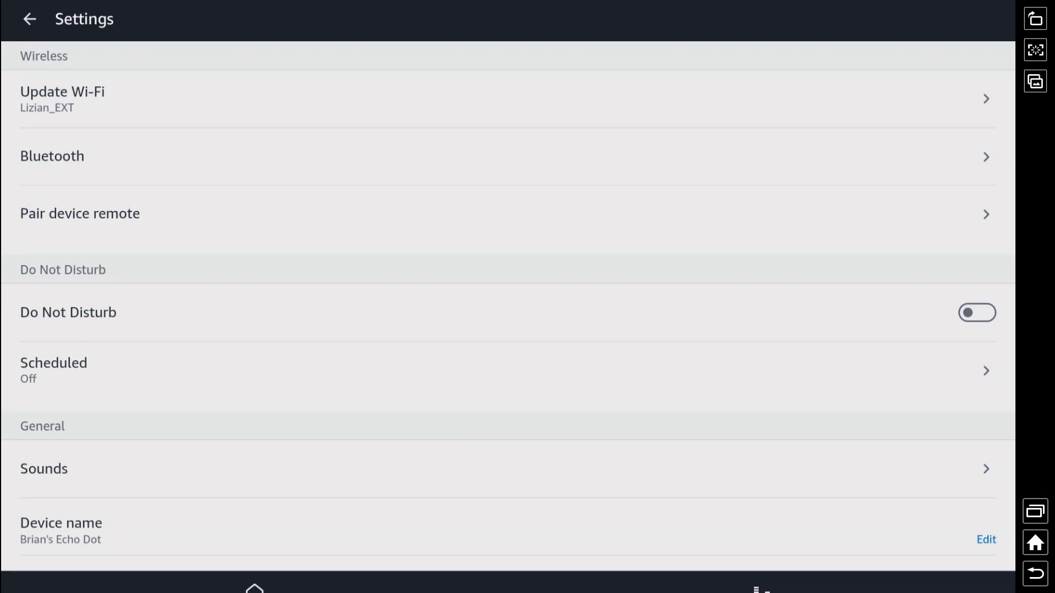
pyautogui.scroll(-3, 200, 172)
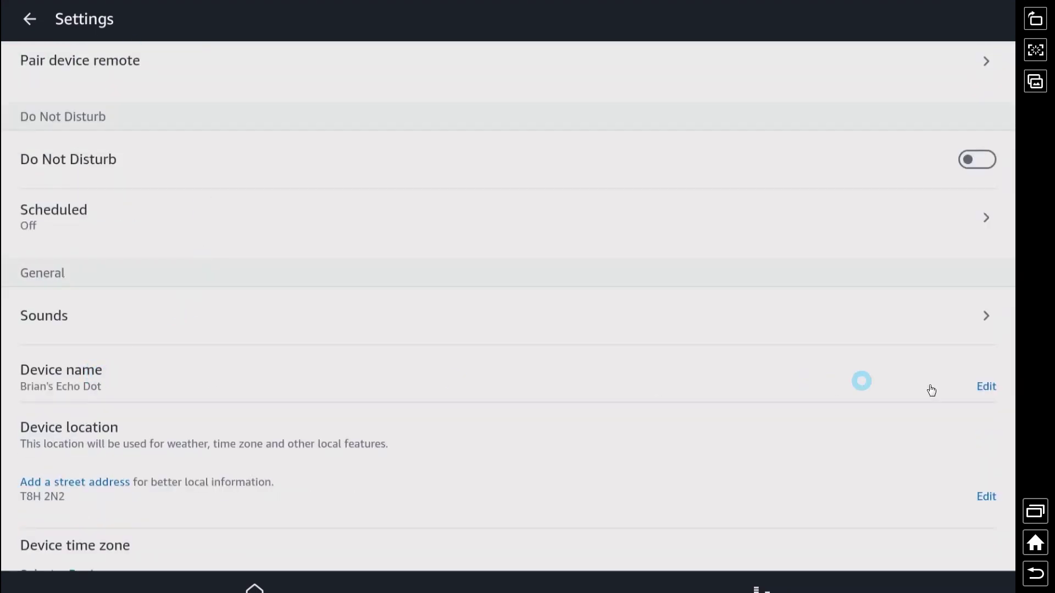
pyautogui.click(986, 388)
pyautogui.tripleClick(131, 392)
pyautogui.write('Tiny')
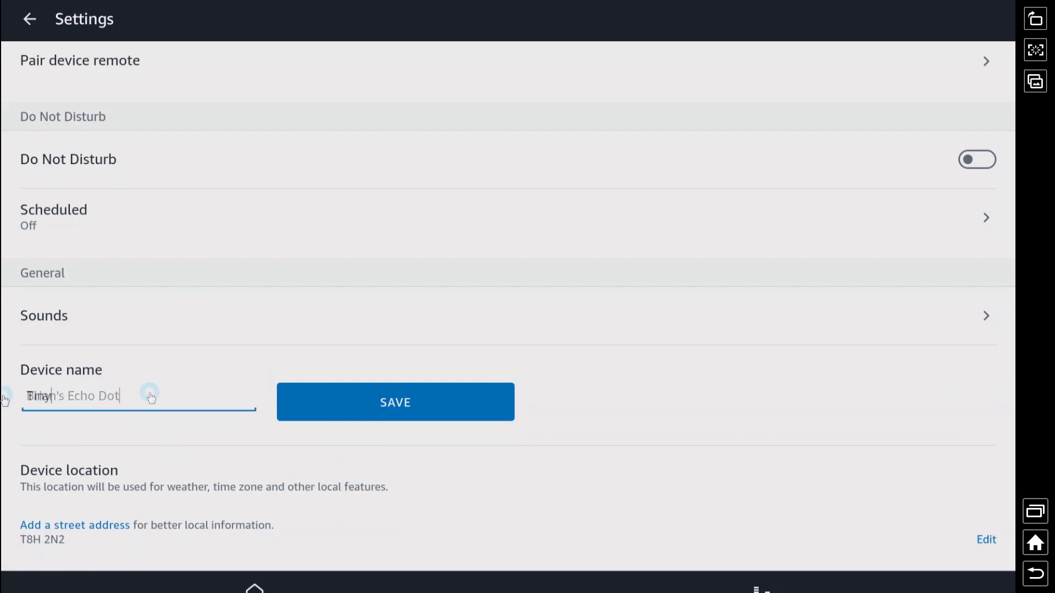
pyautogui.click(384, 402)
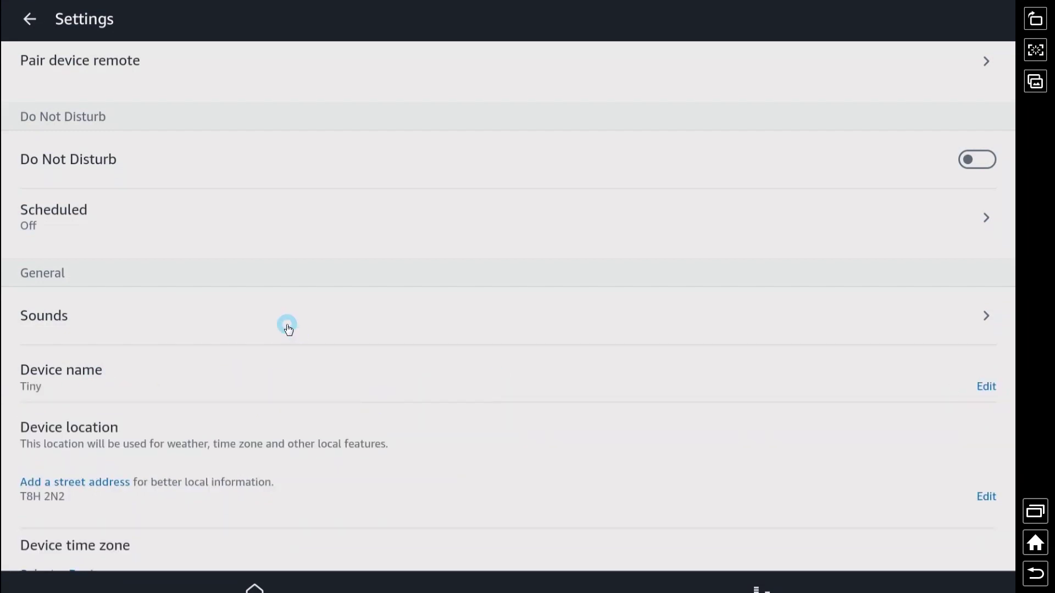
# - Set Tiny's time zone to North America, Mountain Standard Time (Denver)
pyautogui.scroll(-5, 287, 327)
pyautogui.click(76, 166)
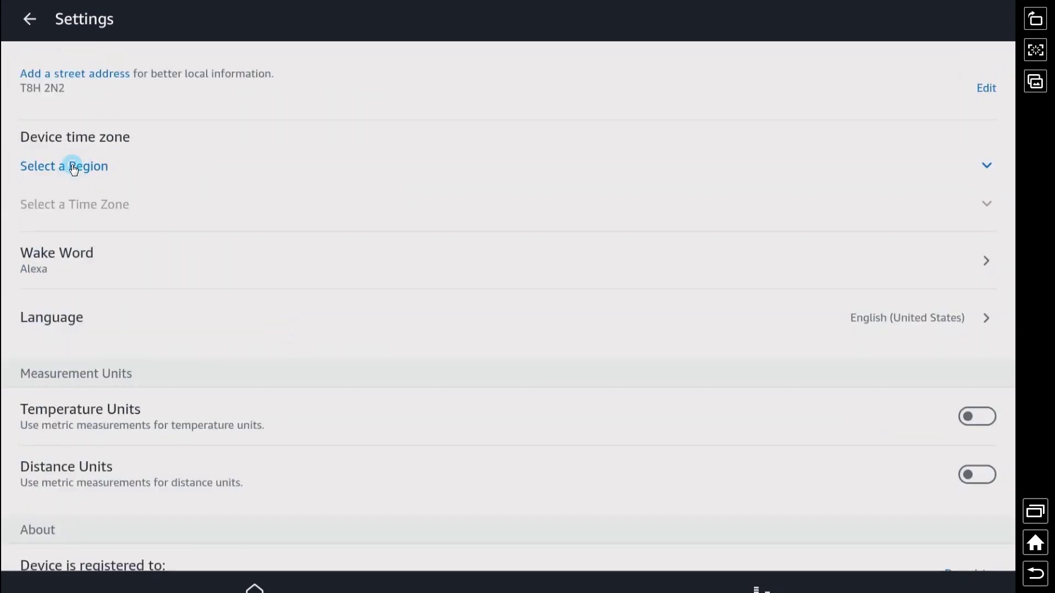
pyautogui.click(200, 518)
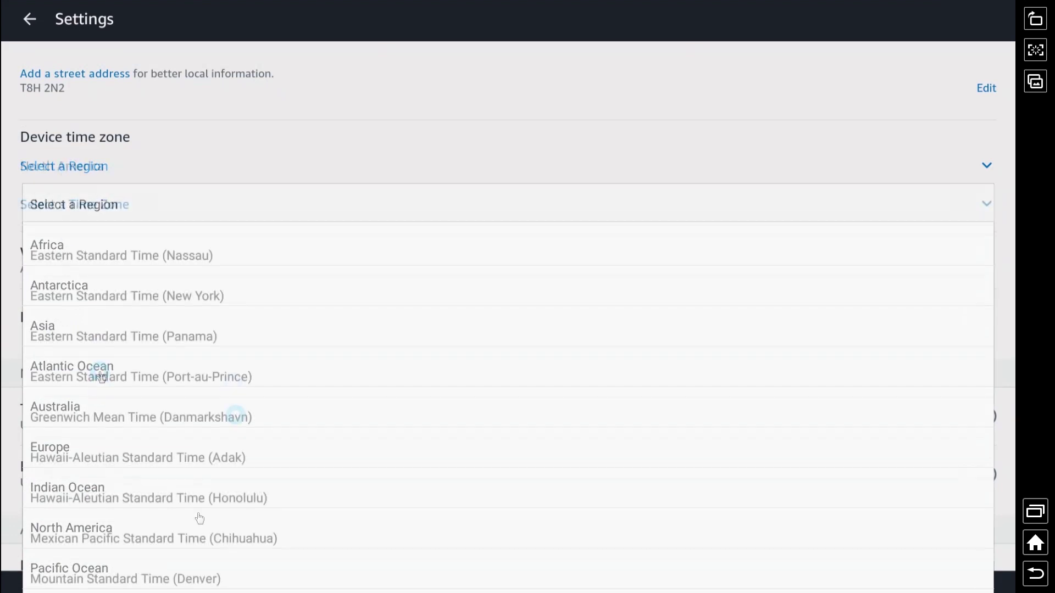
pyautogui.click(170, 581)
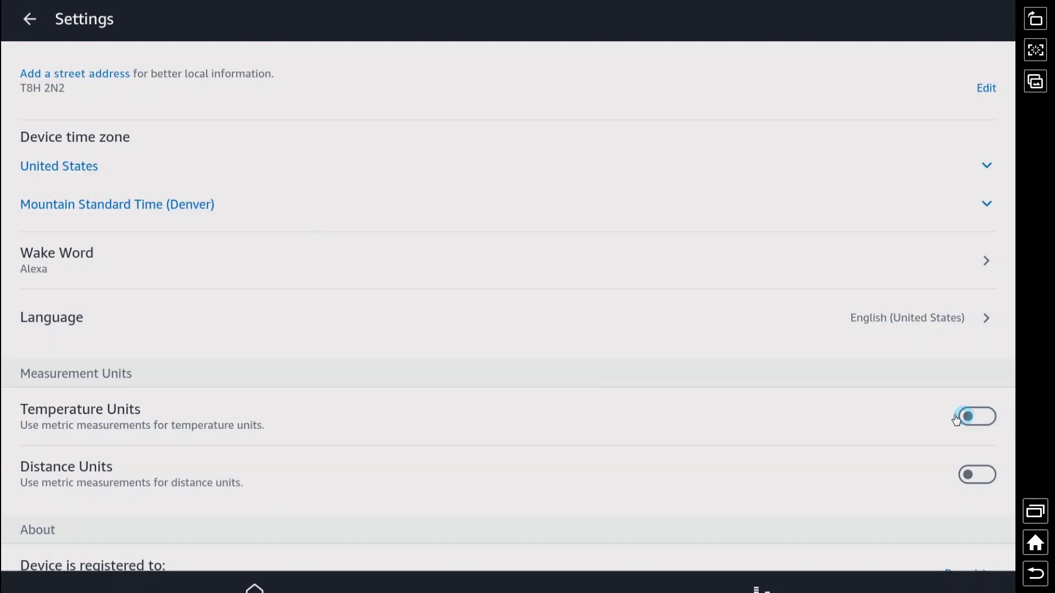
# - Switch temperature and distance units to metric and return to the device list
pyautogui.click(968, 424)
pyautogui.scroll(-2, 972, 423)
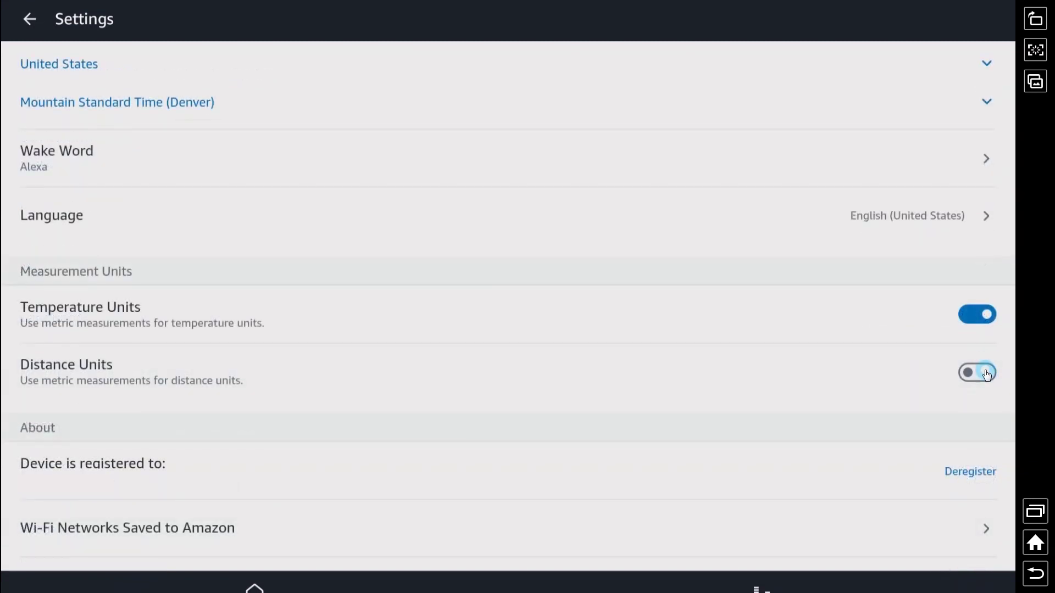
pyautogui.click(987, 374)
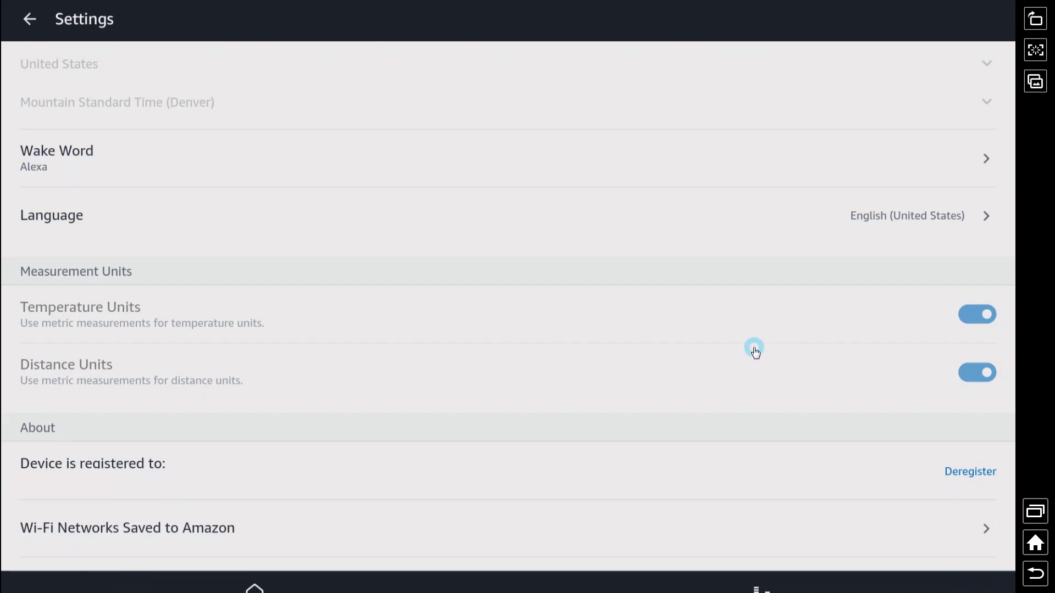
pyautogui.scroll(-3, 739, 333)
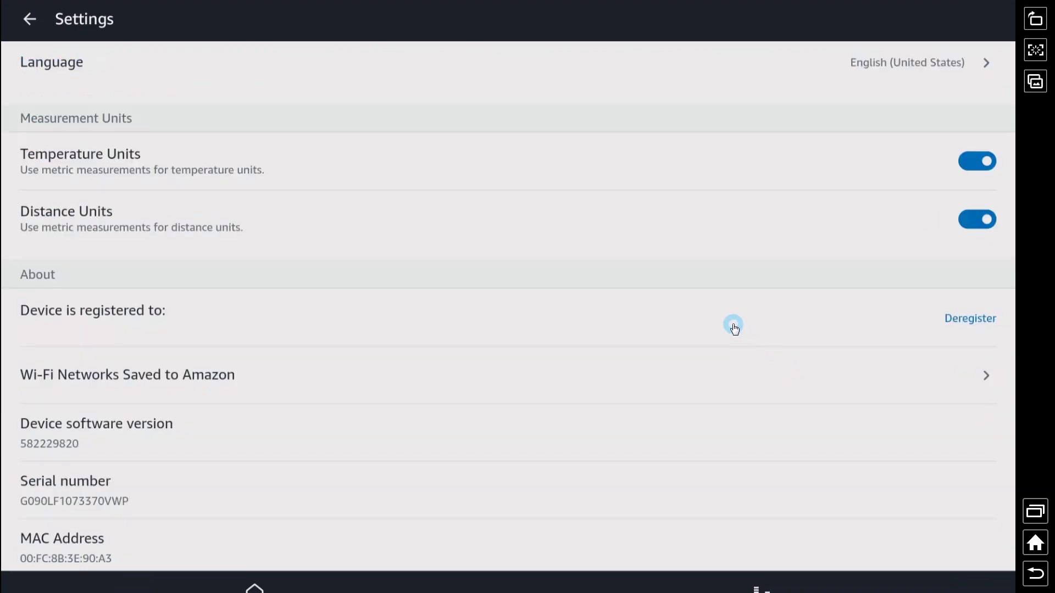
pyautogui.scroll(5, 736, 318)
pyautogui.scroll(9, 736, 316)
pyautogui.scroll(2, 714, 313)
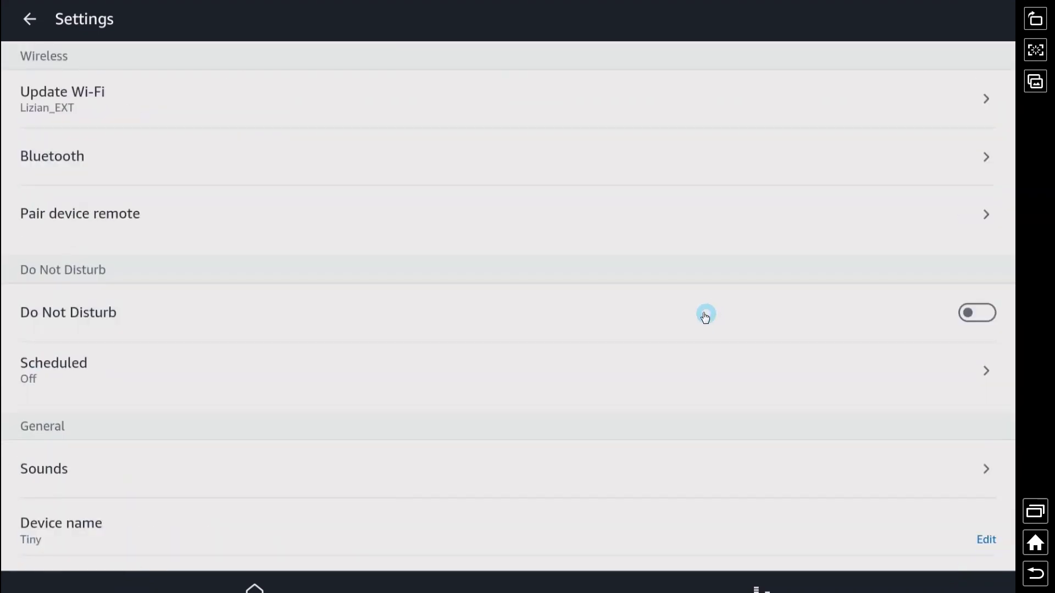
pyautogui.press('Escape')
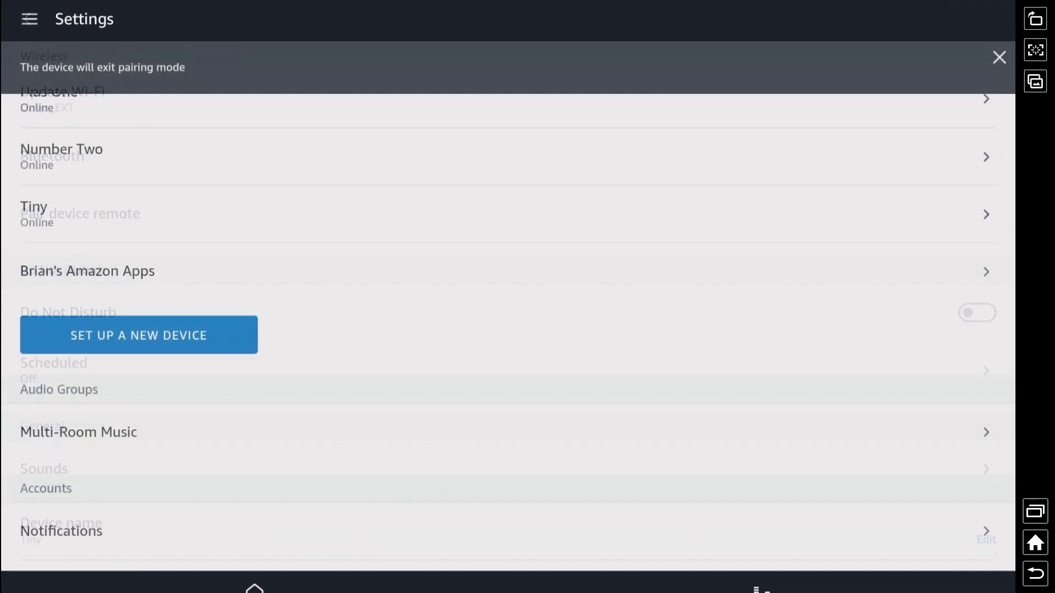
# - Open Sports Update under Accounts and remove Seattle Seahawks from the favourite teams
pyautogui.scroll(-5, 243, 249)
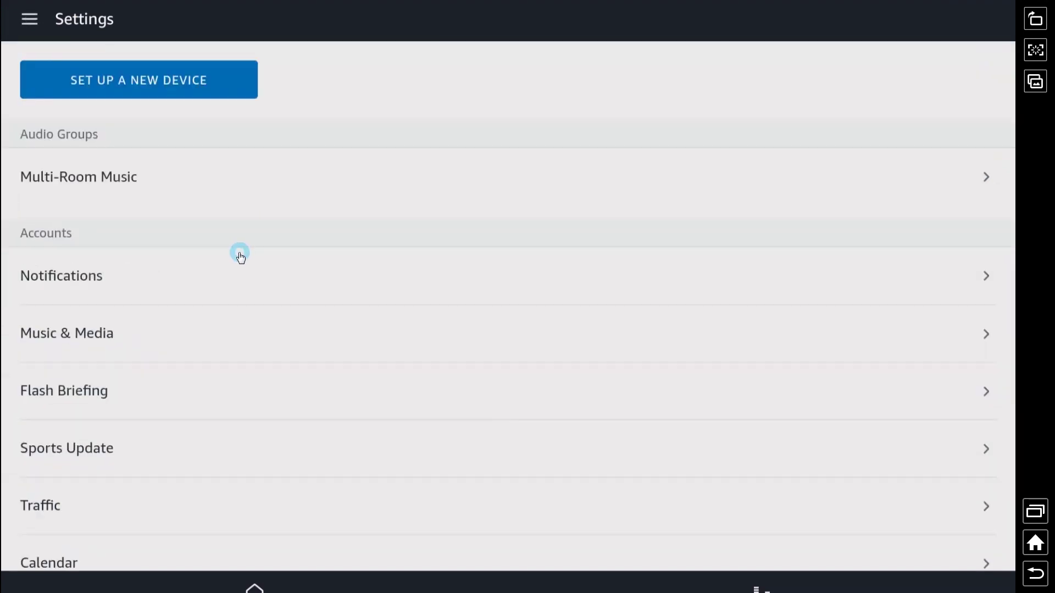
pyautogui.scroll(-3, 223, 256)
pyautogui.click(76, 292)
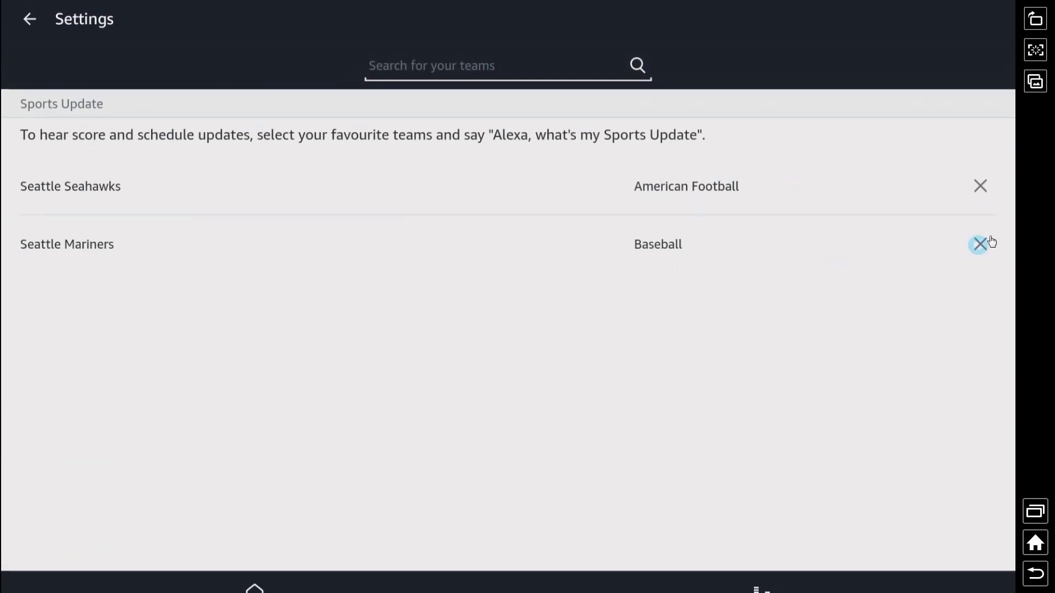
pyautogui.click(981, 186)
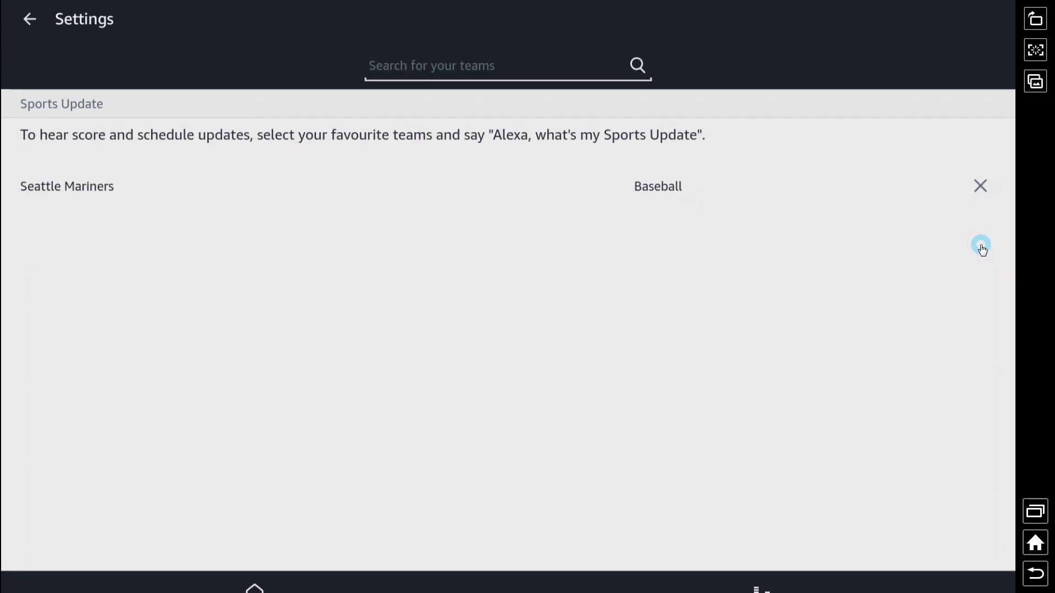
# - Remove Seattle Mariners and add Edmonton Oilers and Detroit Red Wings as favourite teams
pyautogui.click(981, 187)
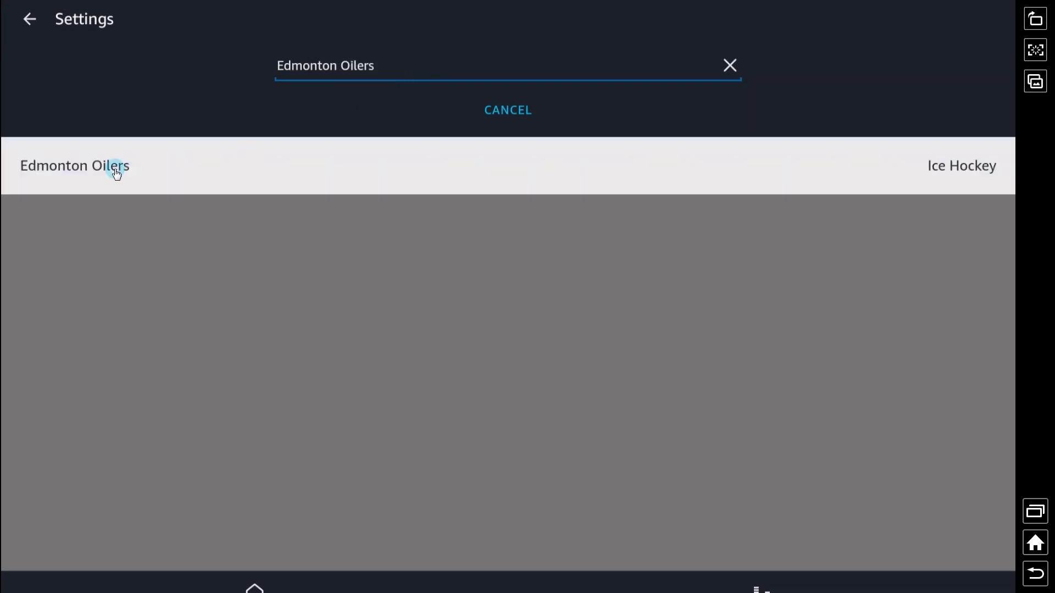
pyautogui.click(116, 165)
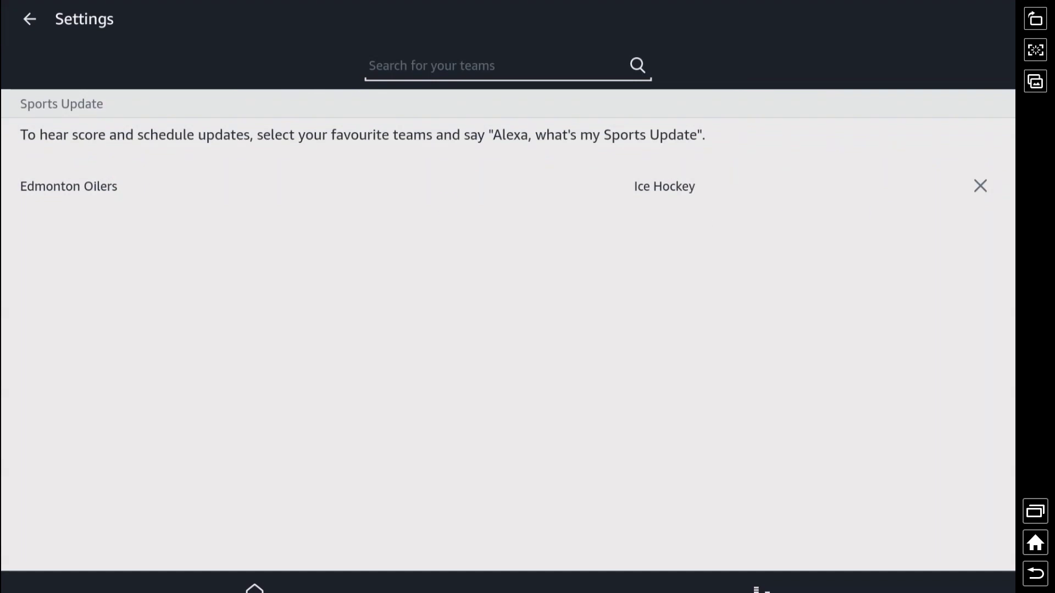
pyautogui.click(467, 68)
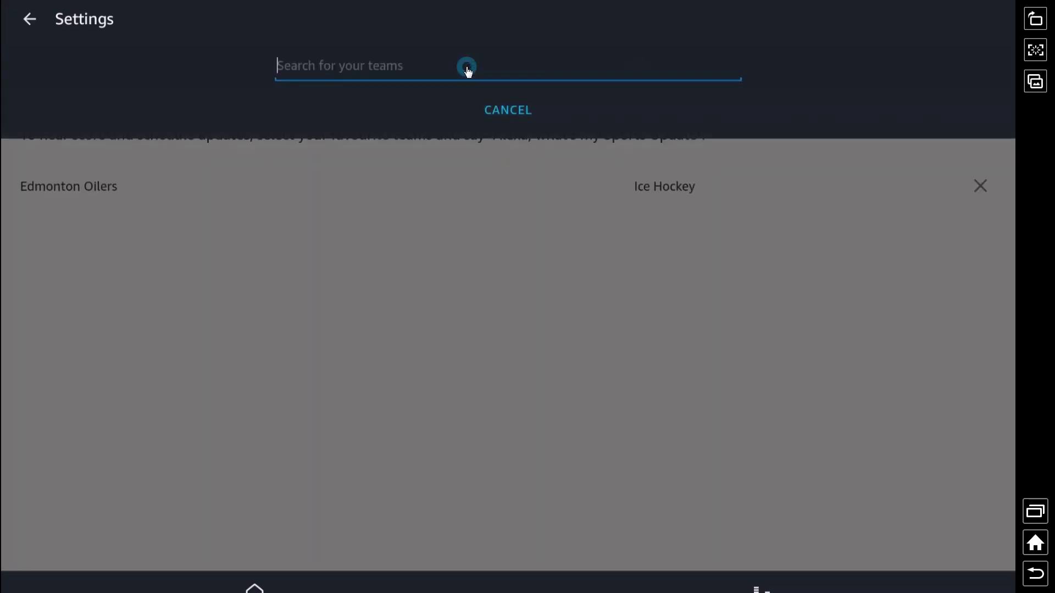
pyautogui.write('Detroi')
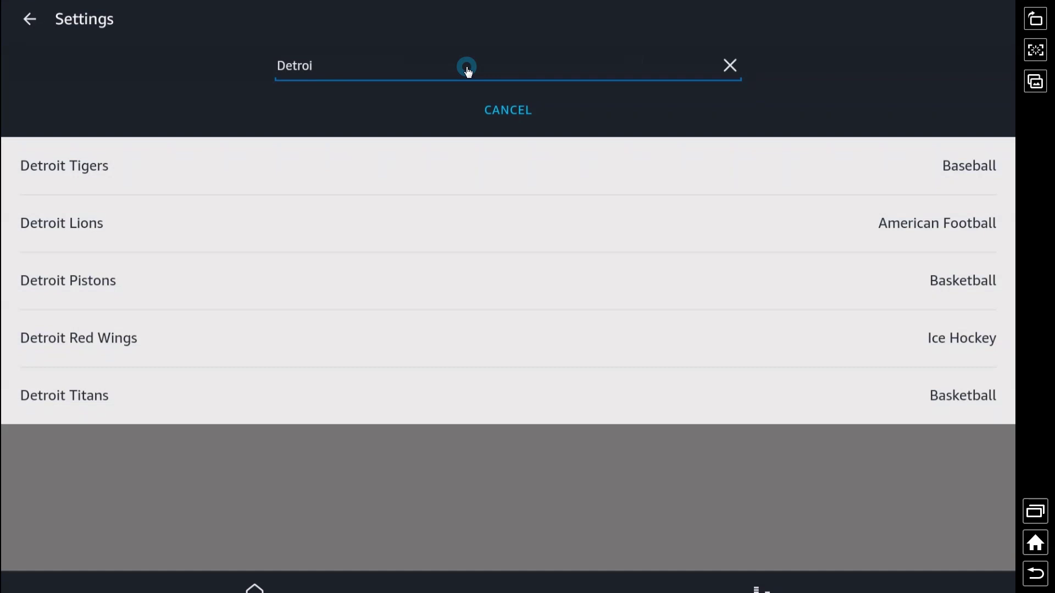
pyautogui.click(88, 339)
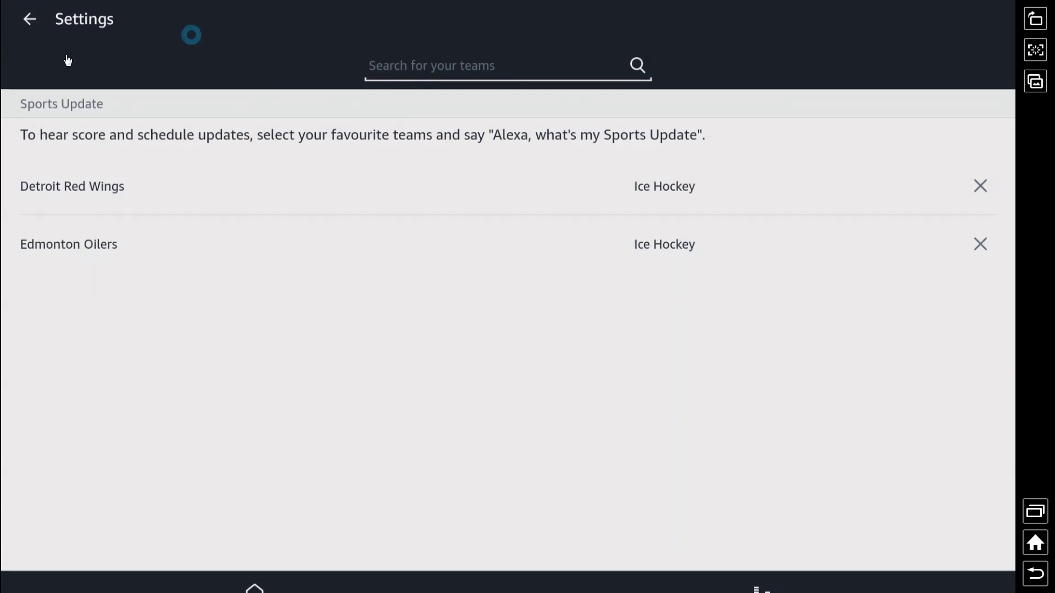
pyautogui.click(29, 19)
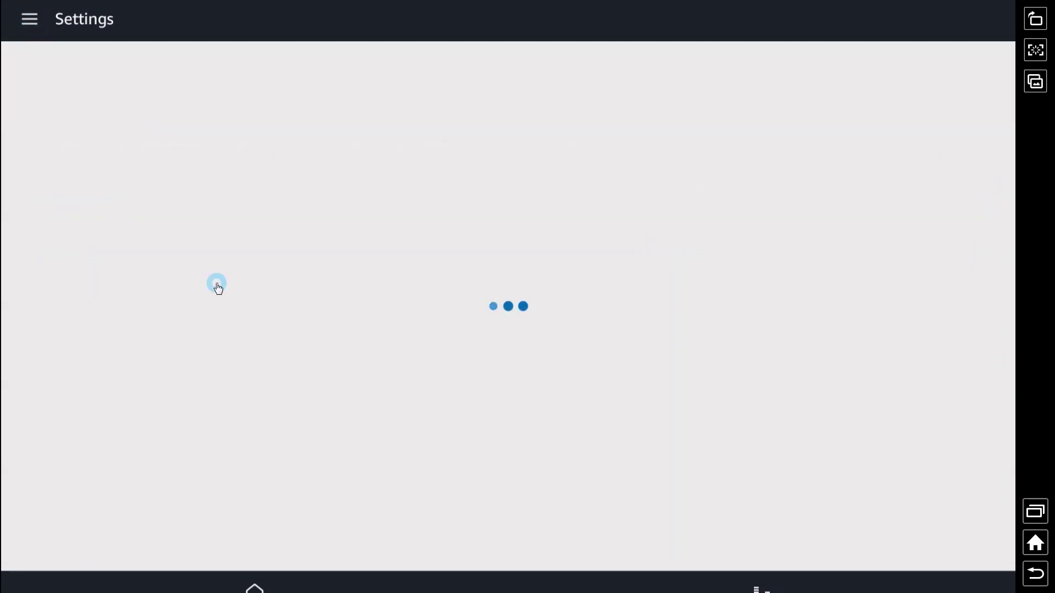
# - Enter the traffic route's destination address, pick the matching suggestion, and return to Settings
pyautogui.scroll(-5, 190, 269)
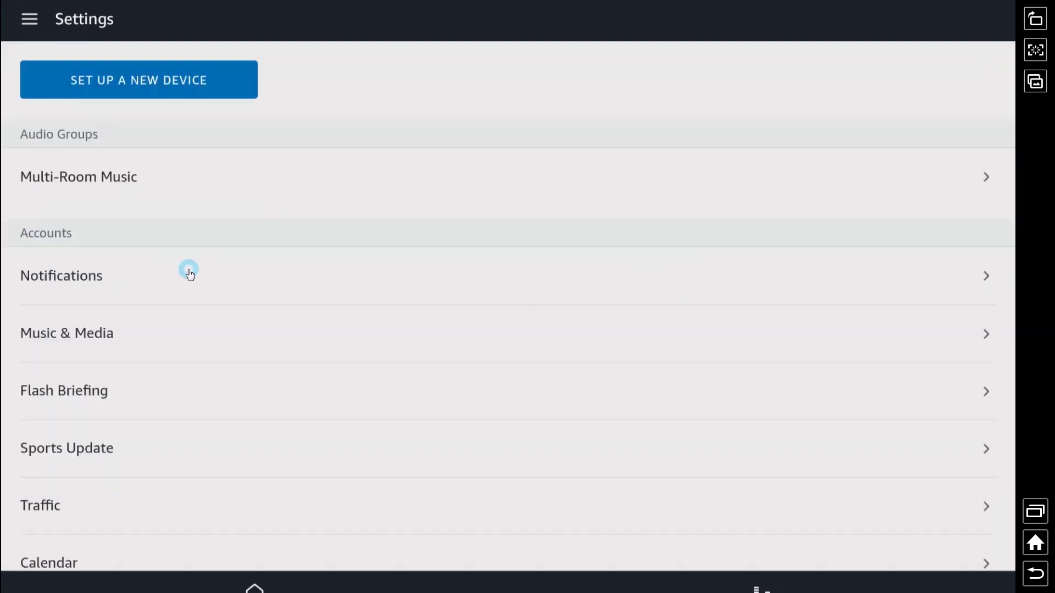
pyautogui.scroll(-2, 122, 292)
pyautogui.click(42, 347)
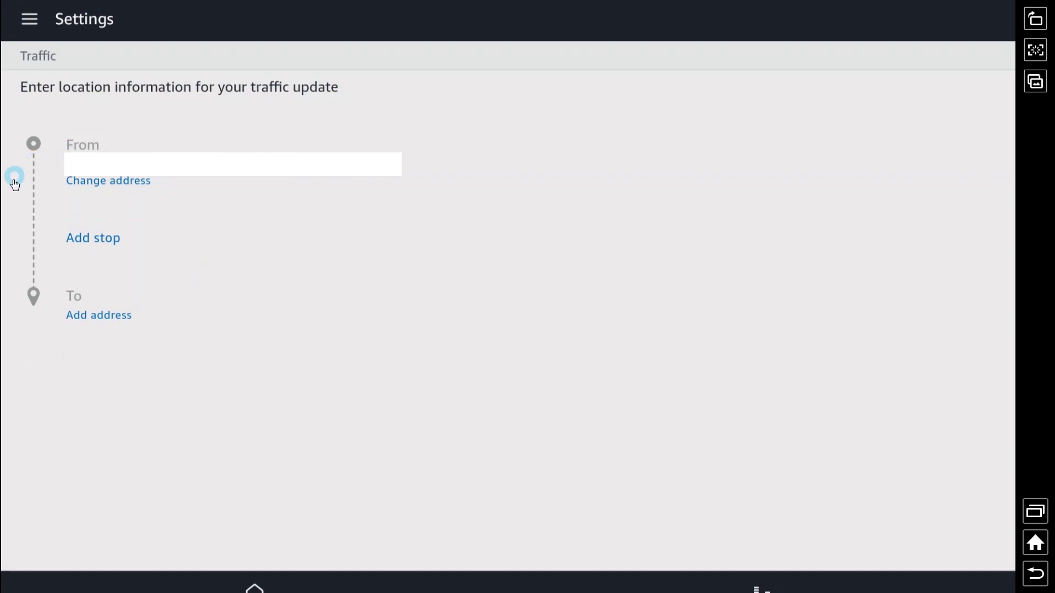
pyautogui.click(97, 320)
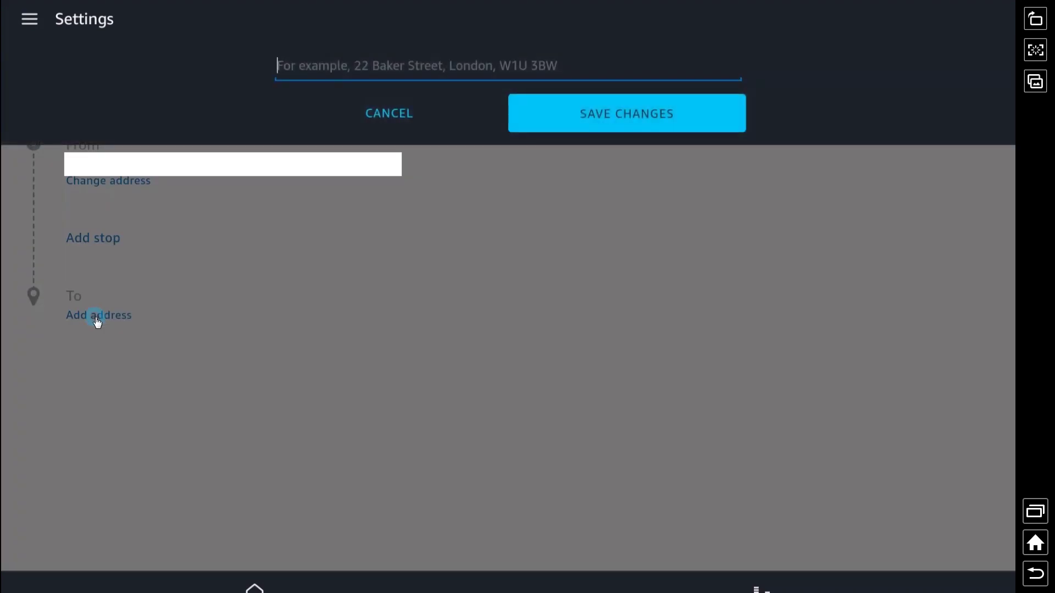
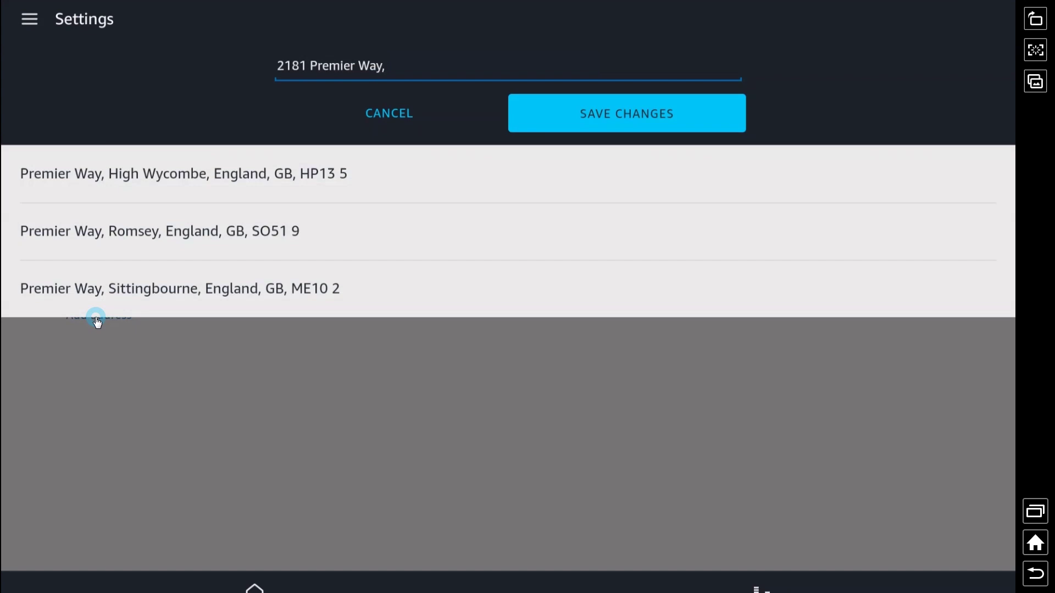
pyautogui.click(96, 323)
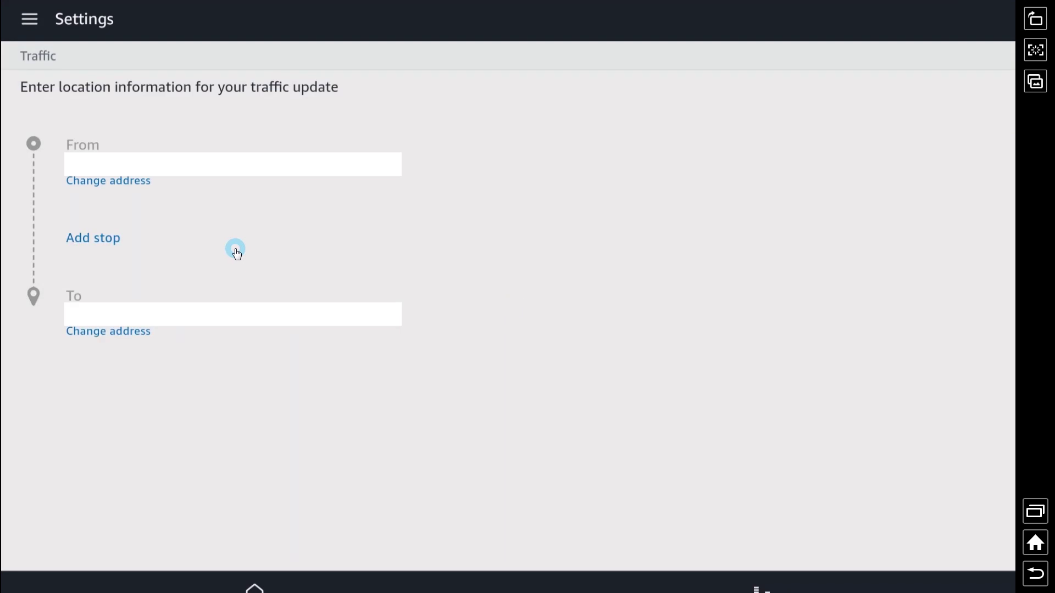
pyautogui.click(151, 330)
pyautogui.press('Escape')
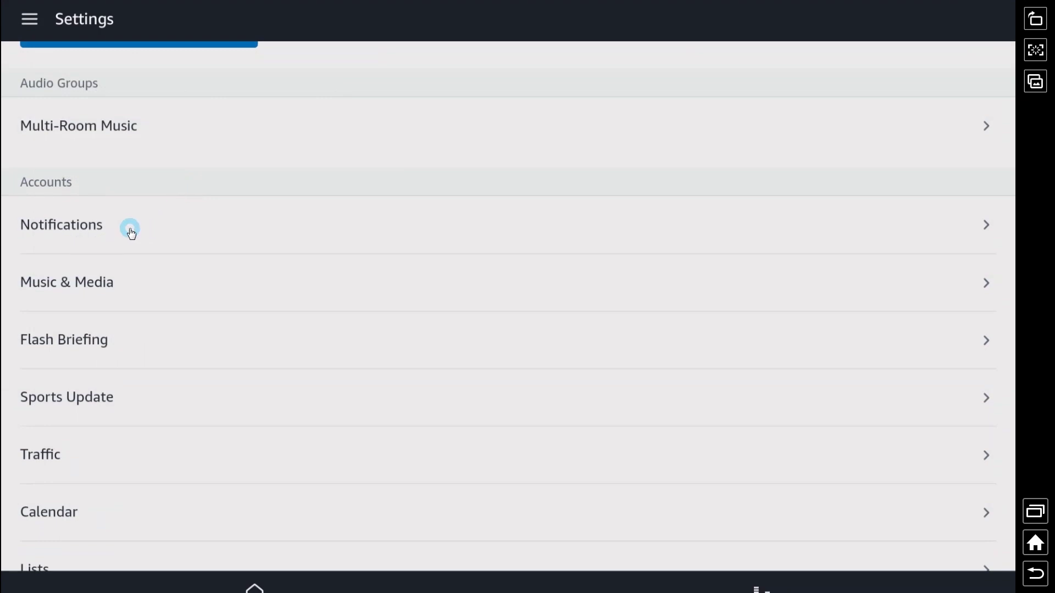
pyautogui.scroll(-3, 92, 334)
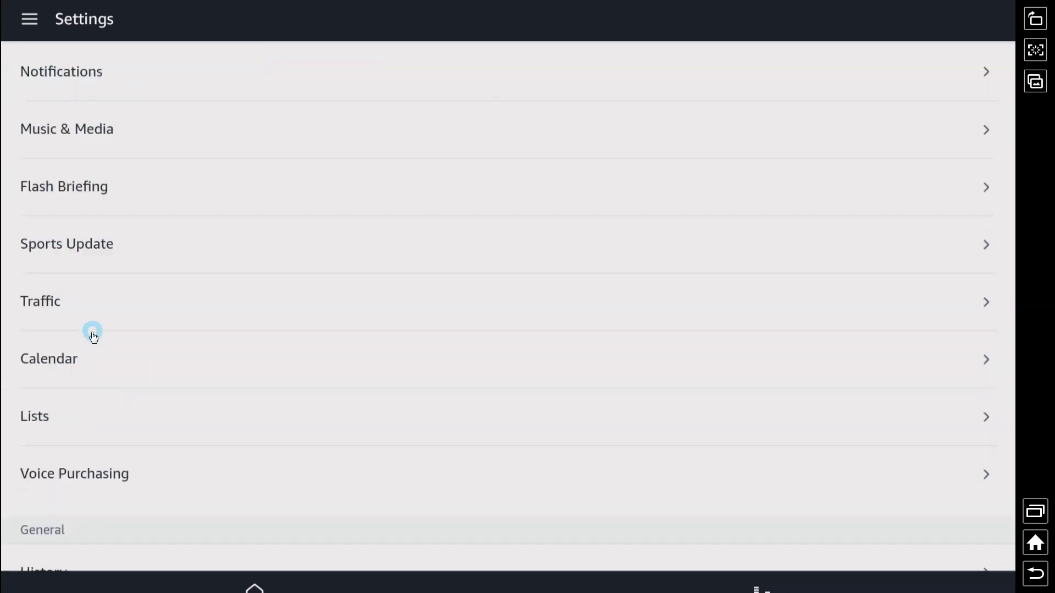
pyautogui.click(73, 360)
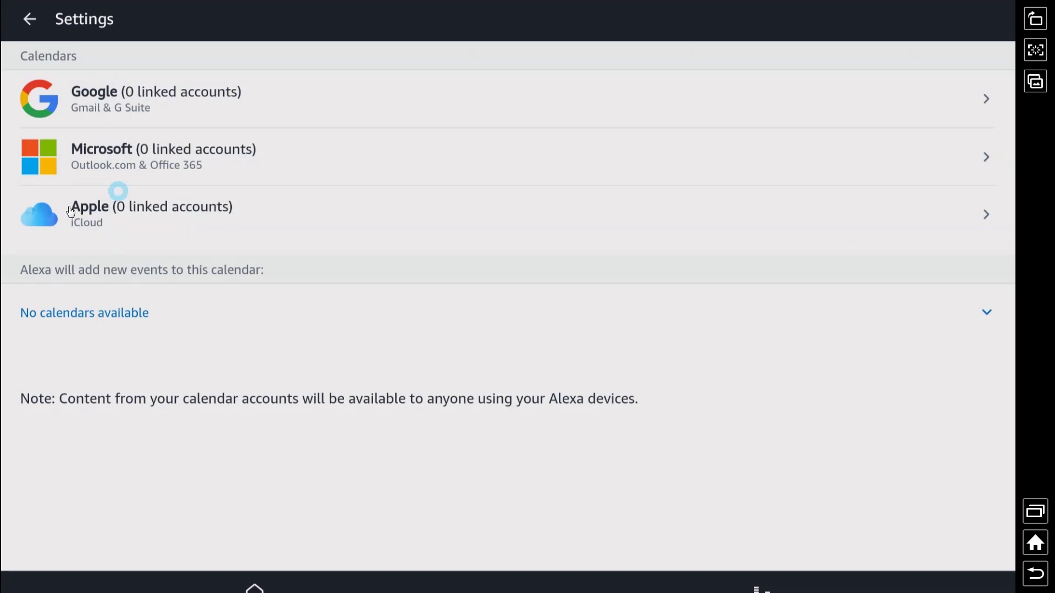
pyautogui.click(146, 214)
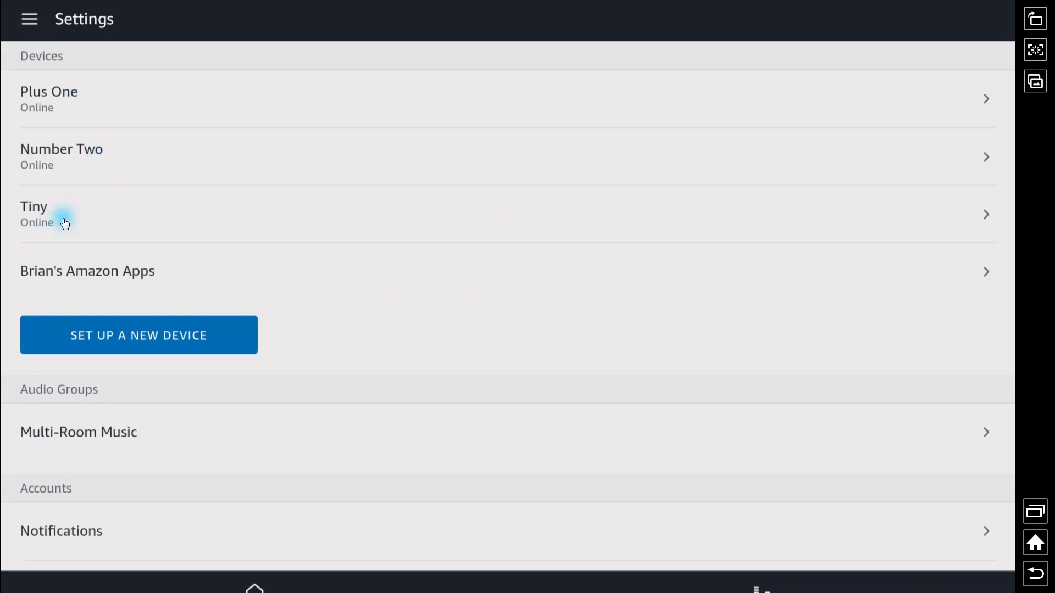
# - Open the device settings page of the Echo Dot named Tiny
pyautogui.click(64, 220)
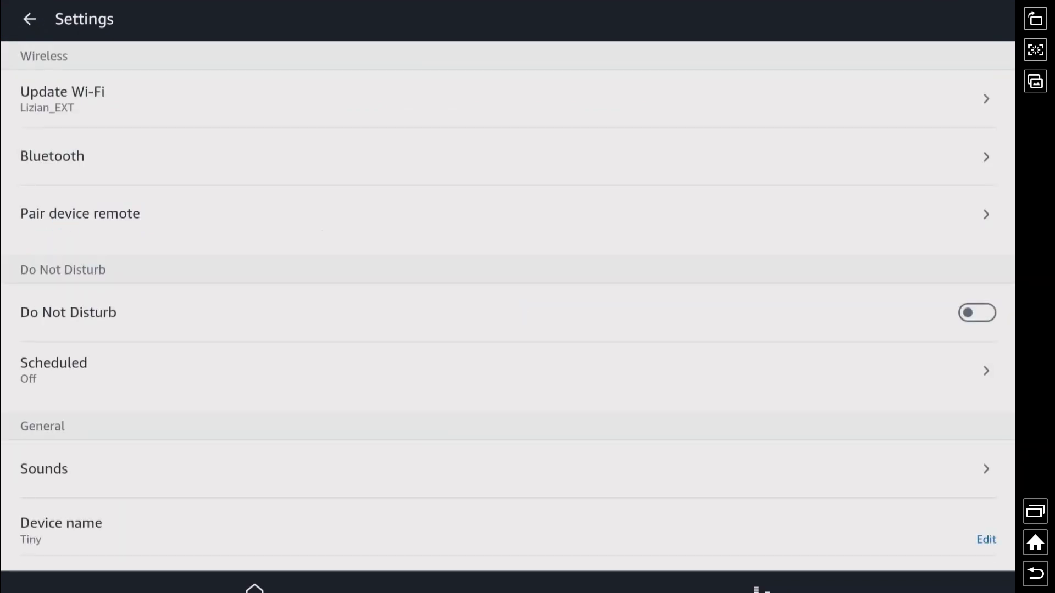